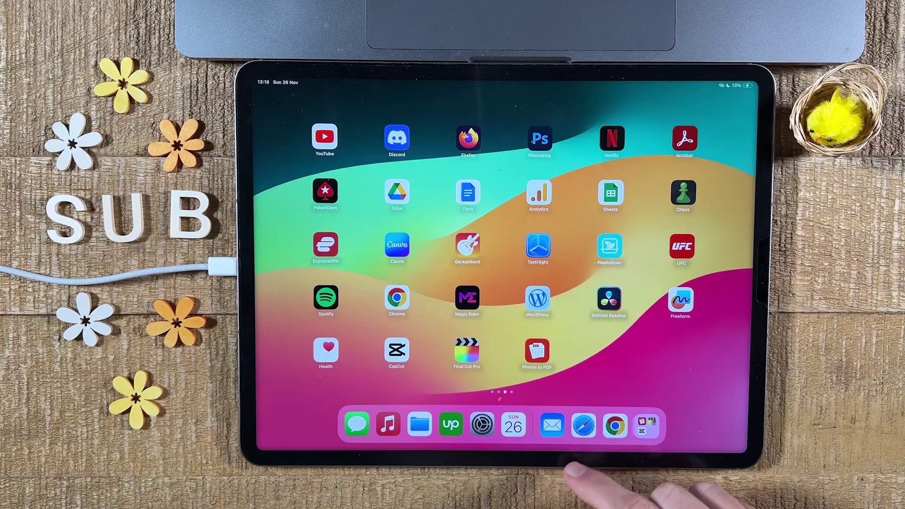
- In Mail, clear the old print sheet and bring up actions for the PKZ Cyber Weekend email
click(550, 424)
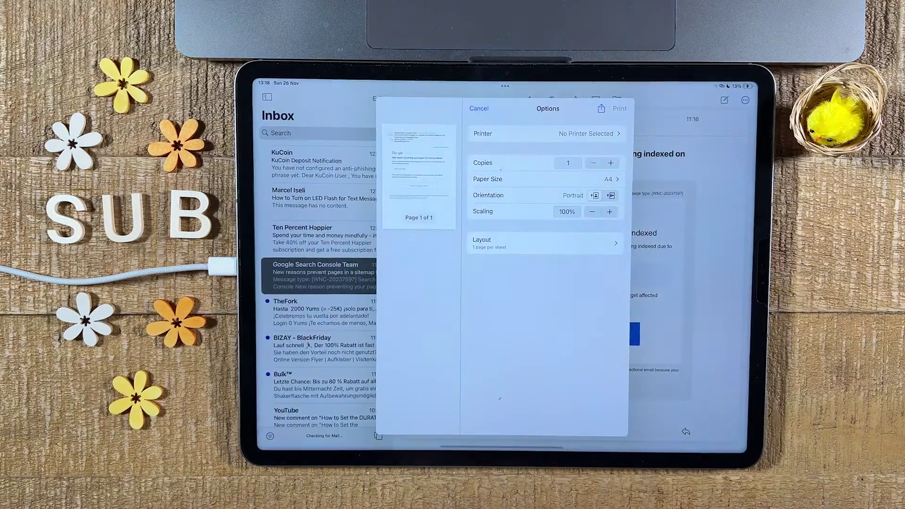
drag(580, 110, 495, 396)
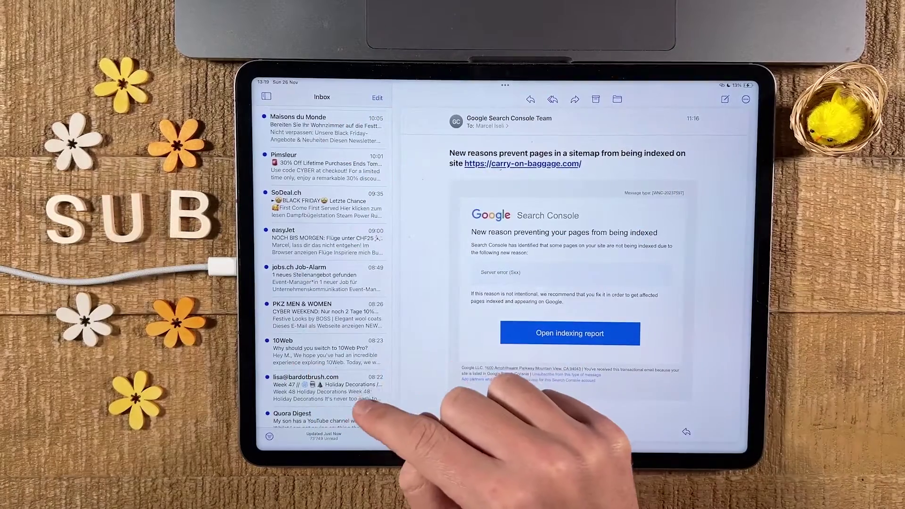
click(329, 314)
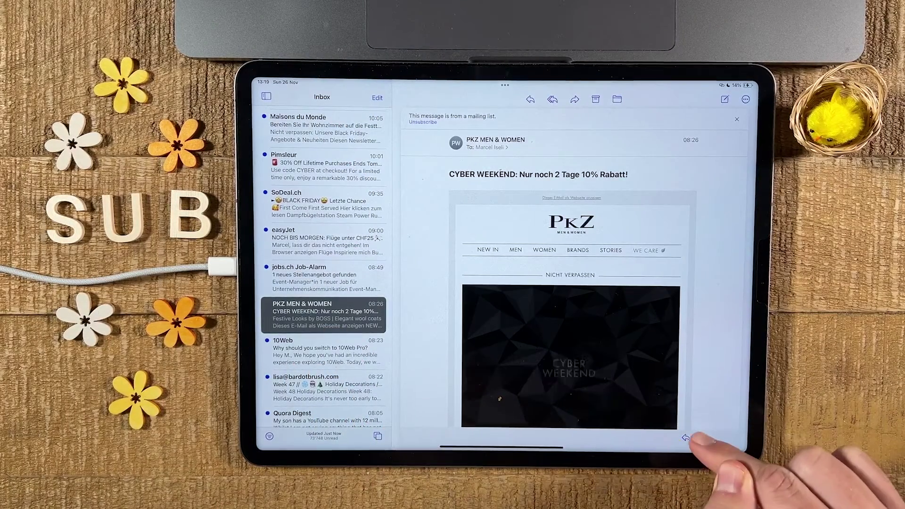
click(685, 438)
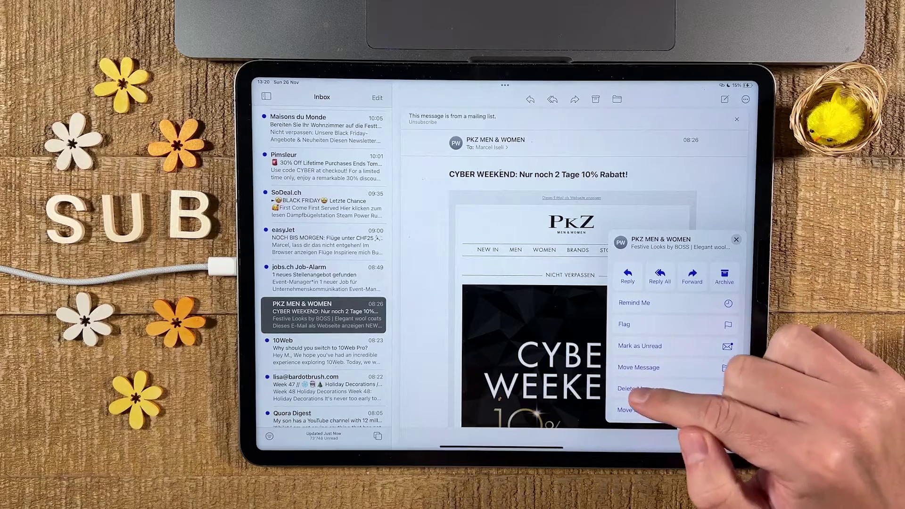
scroll(630, 396, down, 3)
scroll(657, 354, down, 1)
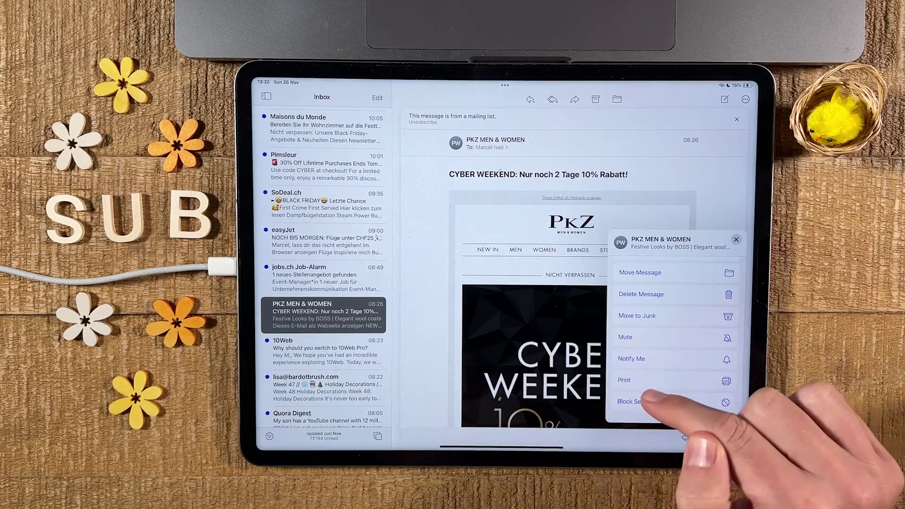
- From the Cyber Weekend email's print options, choose Save to Files for the PDF
click(629, 380)
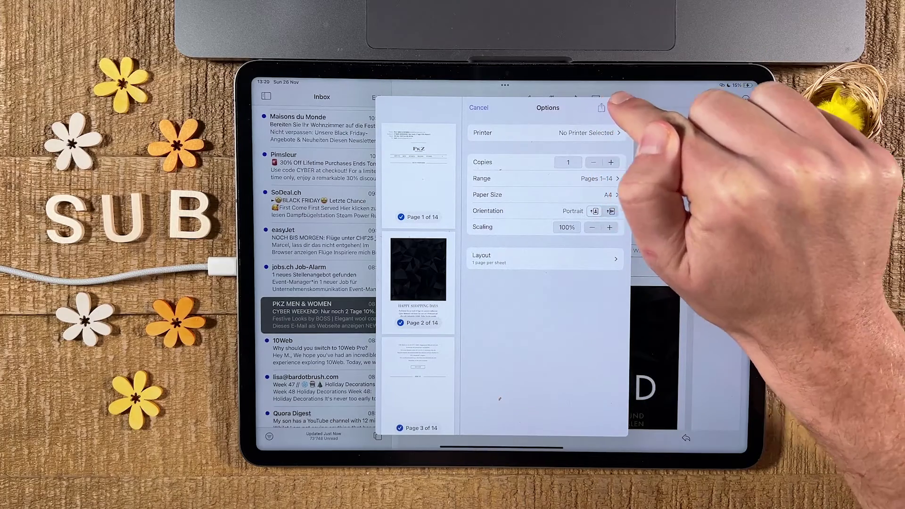
click(600, 108)
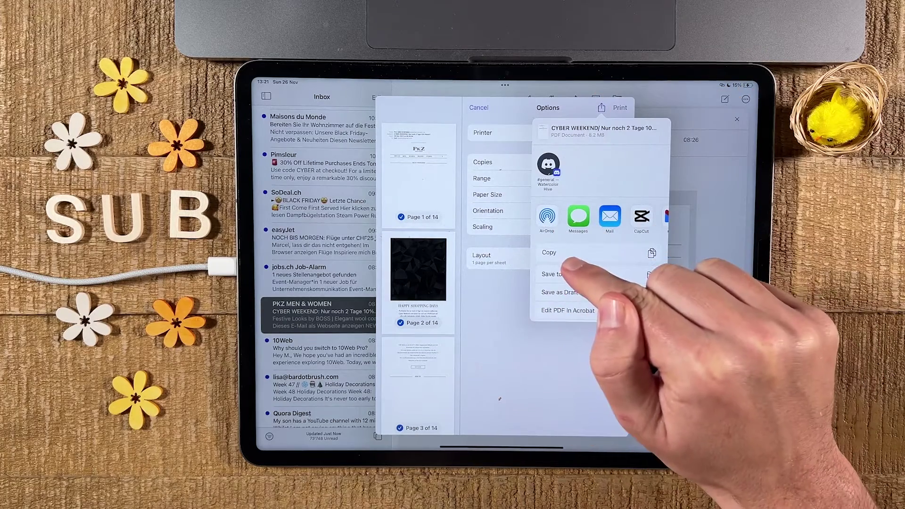
click(566, 274)
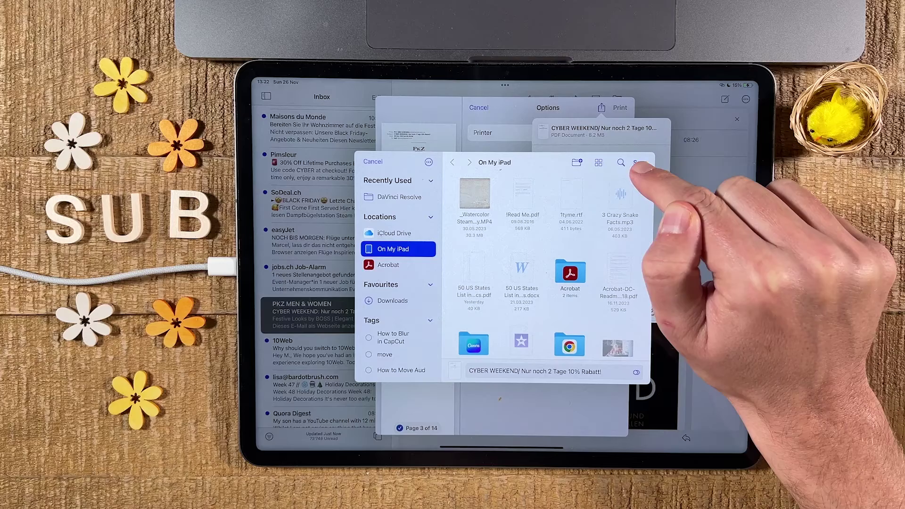
- Save the PDF to On My iPad, close Mail and bring up Spotlight search
click(636, 162)
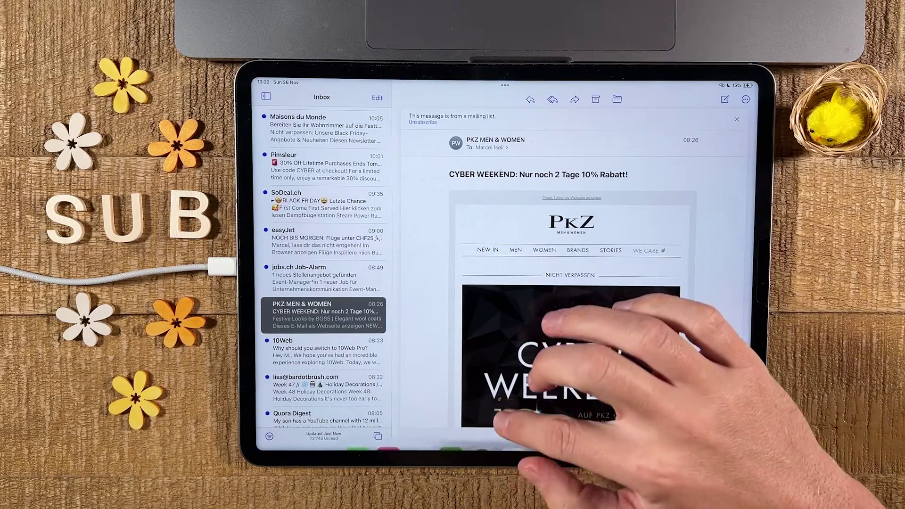
drag(559, 378, 523, 297)
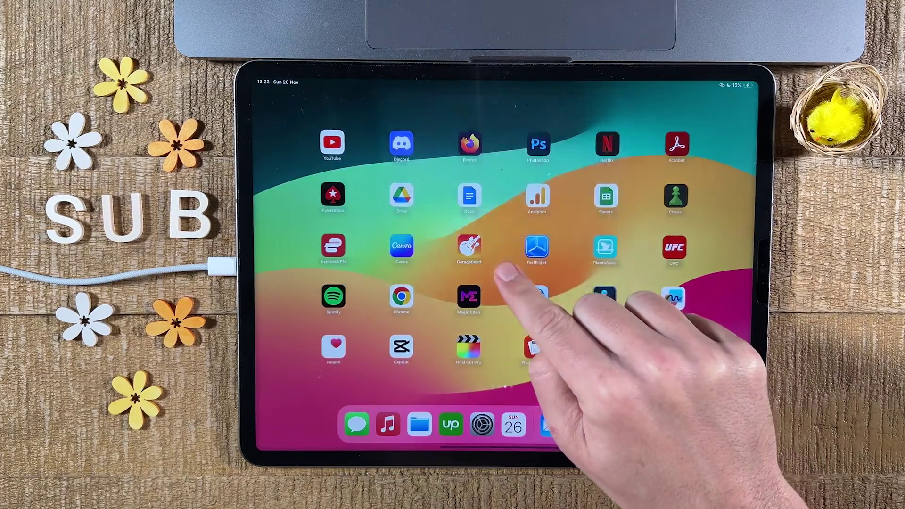
drag(515, 273, 566, 403)
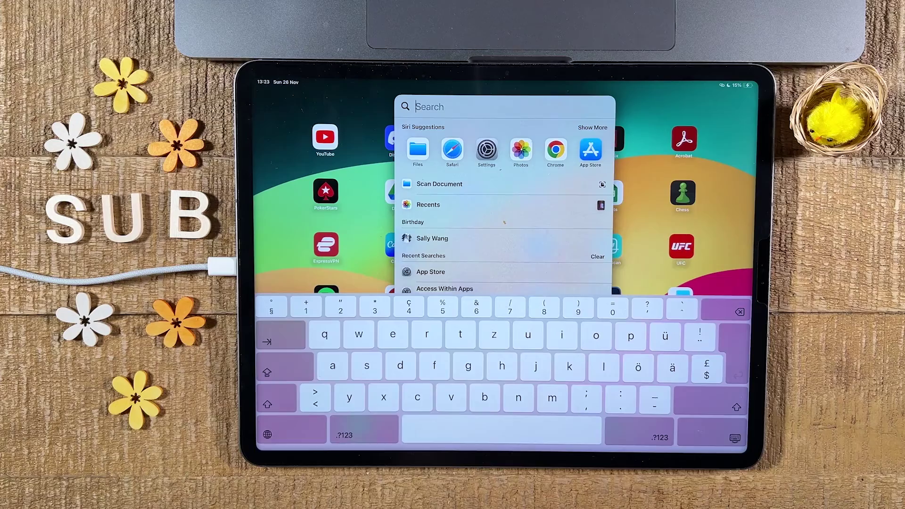
text(fi)
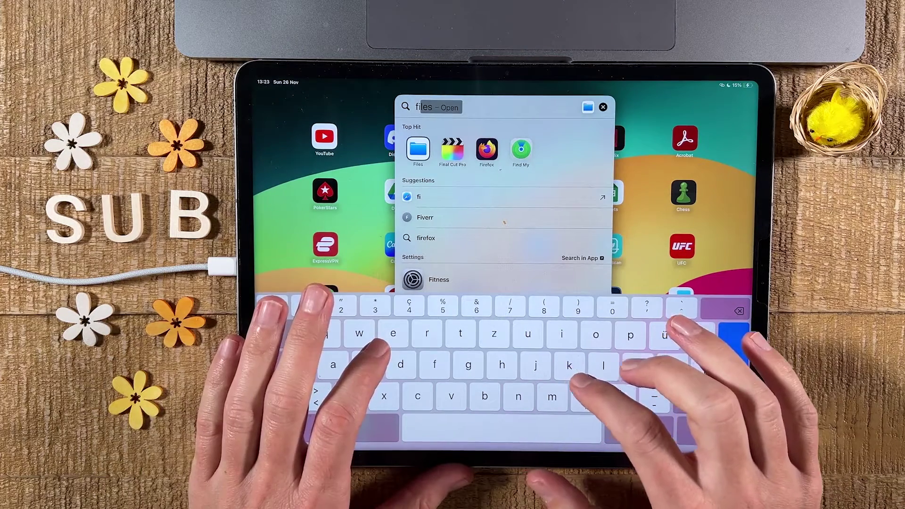
text(les)
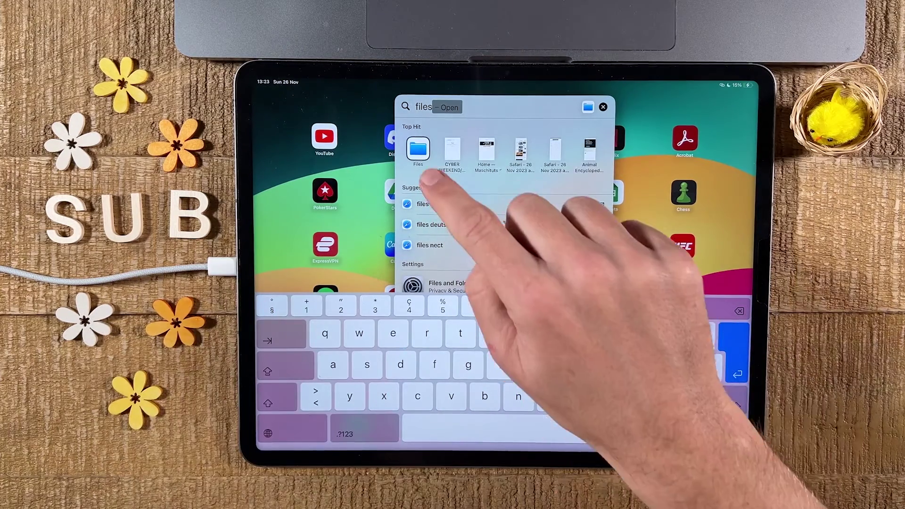
- Launch Files from the search results and open the saved Cyber Weekend PDF
click(418, 146)
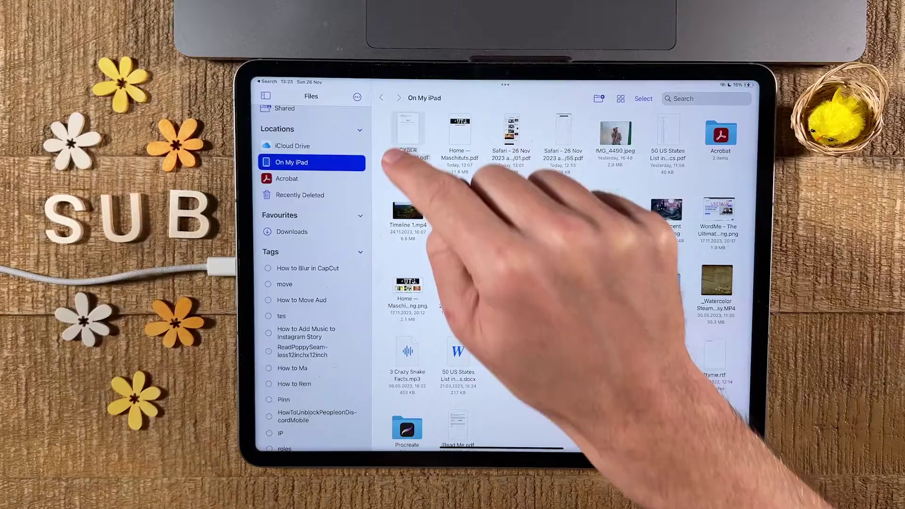
click(404, 131)
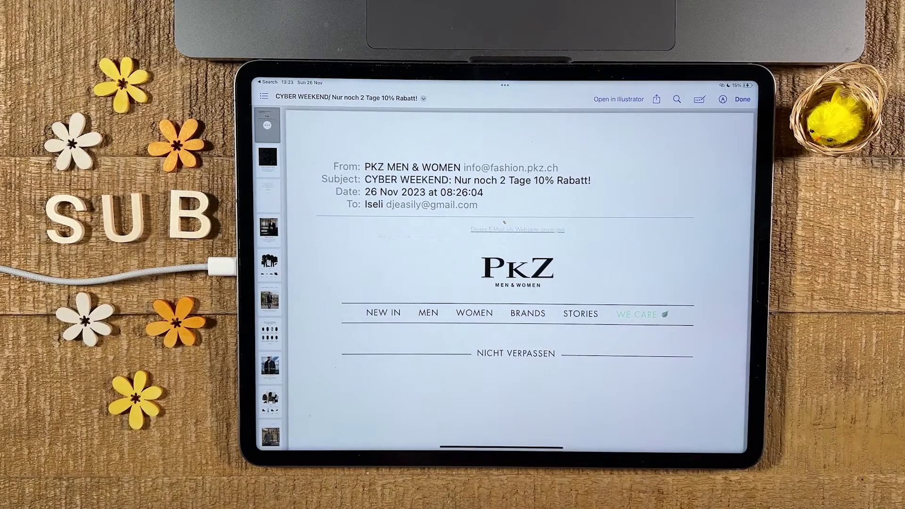
scroll(538, 282, down, 5)
scroll(551, 318, down, 5)
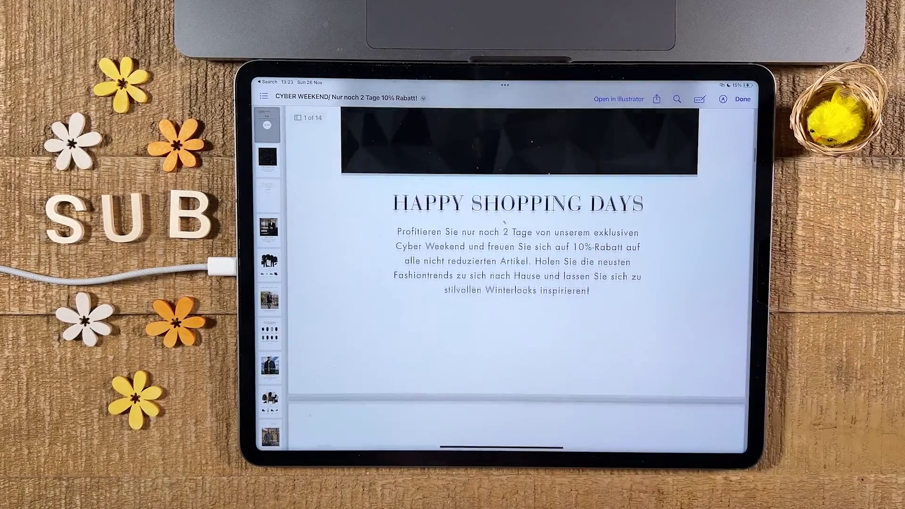
scroll(504, 221, down, 5)
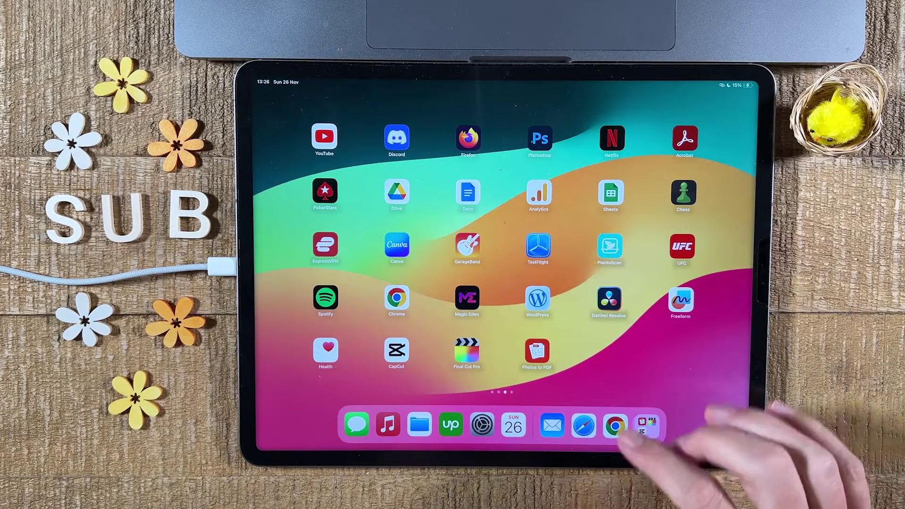
- Open Gmail in the browser and display the vidIQ Canva trend alert email
click(581, 424)
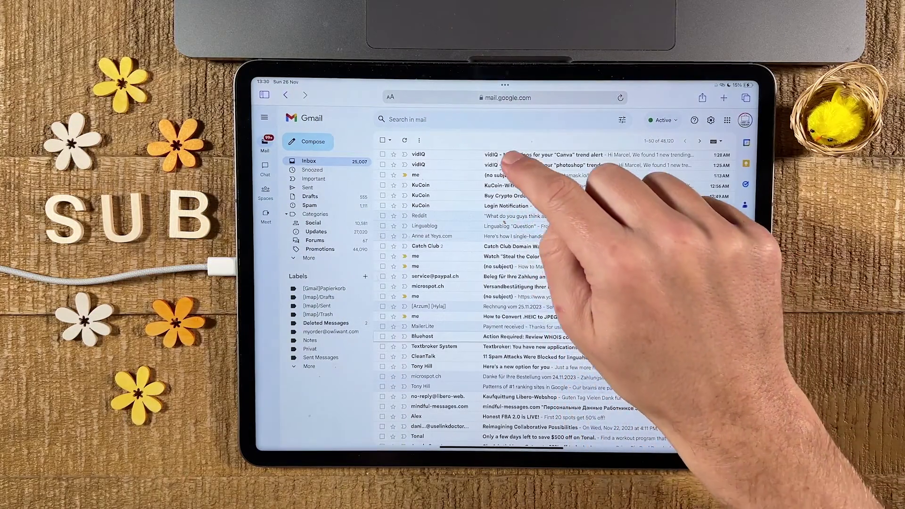
click(431, 154)
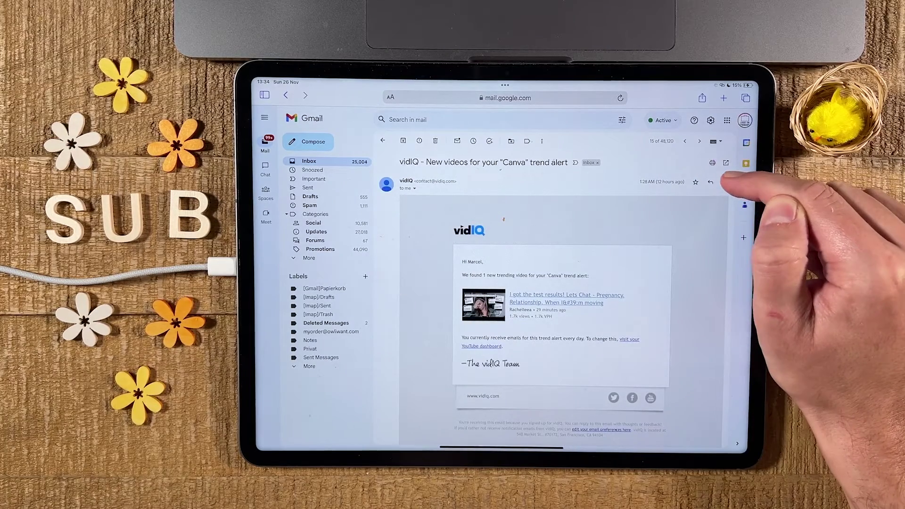
- Export the vidIQ email's print preview as a PDF to On My iPad
click(713, 163)
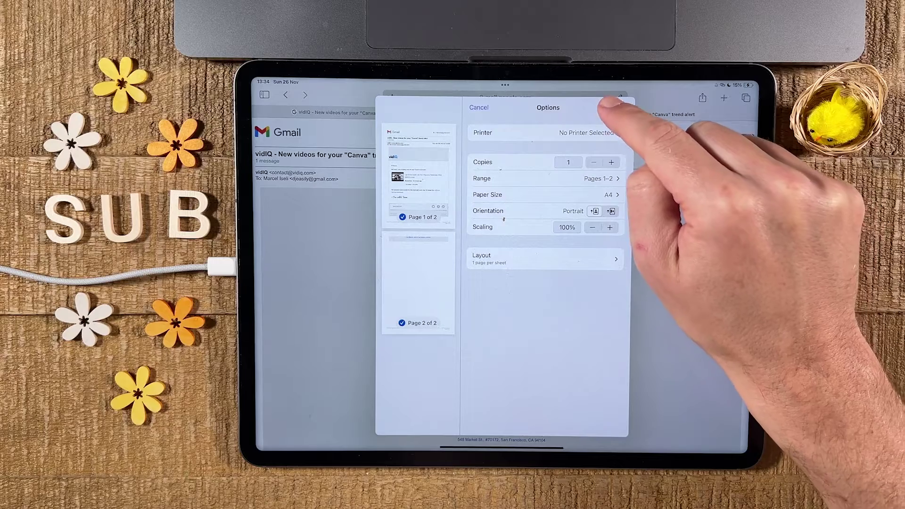
click(601, 107)
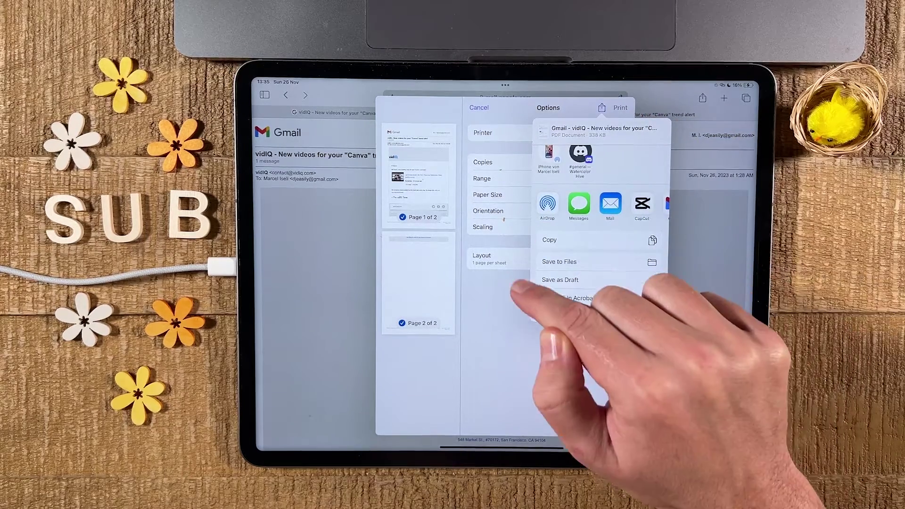
click(565, 262)
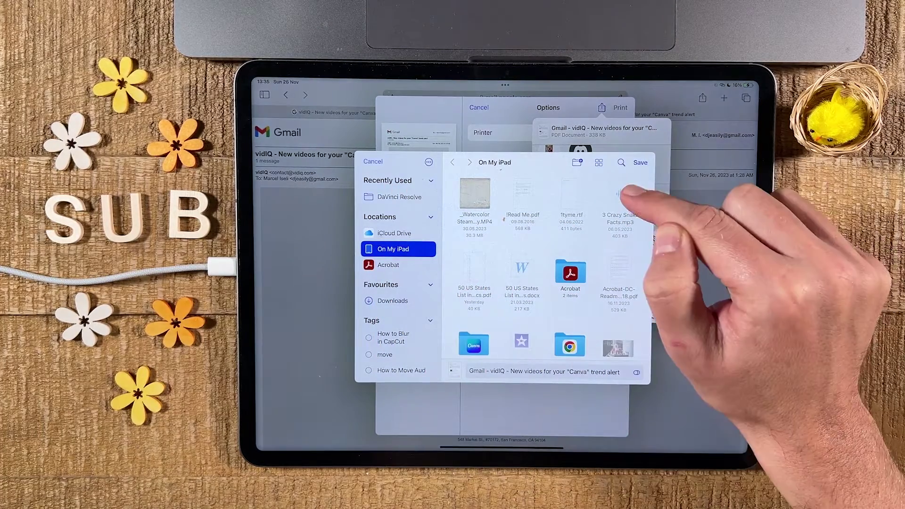
click(639, 162)
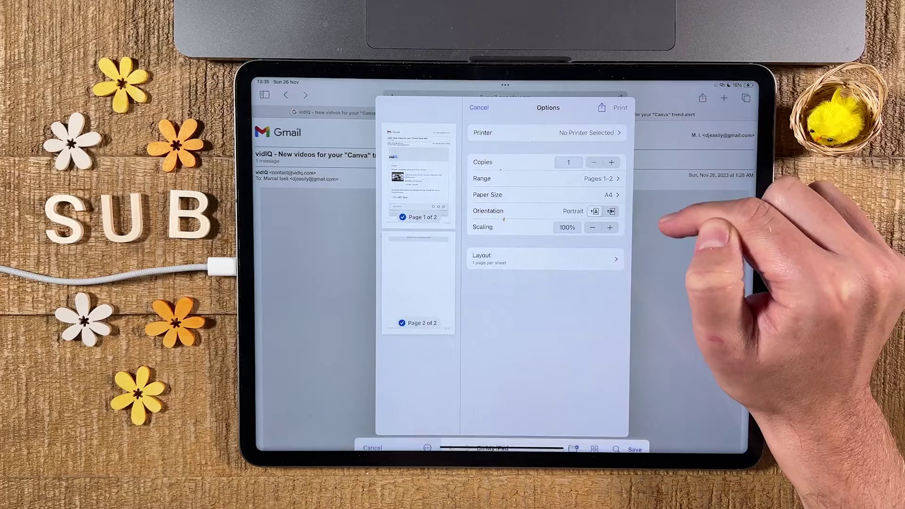
- Close the browser, launch Files via Spotlight and open the saved vidIQ email PDF
drag(526, 447, 544, 304)
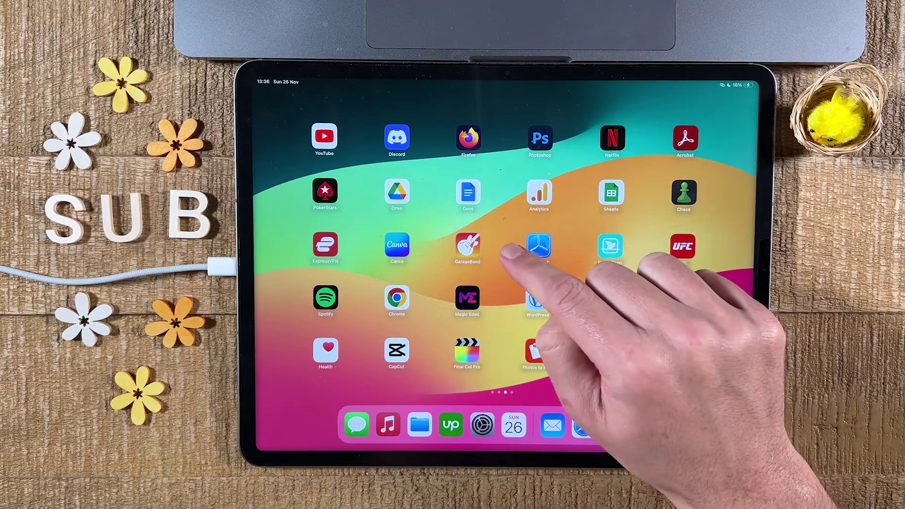
drag(526, 273, 516, 303)
text(files)
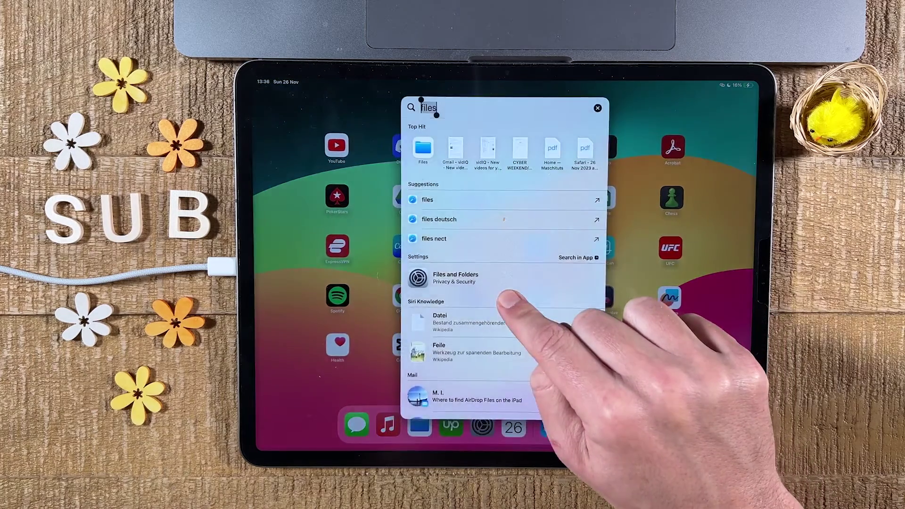
key(BackSpace)
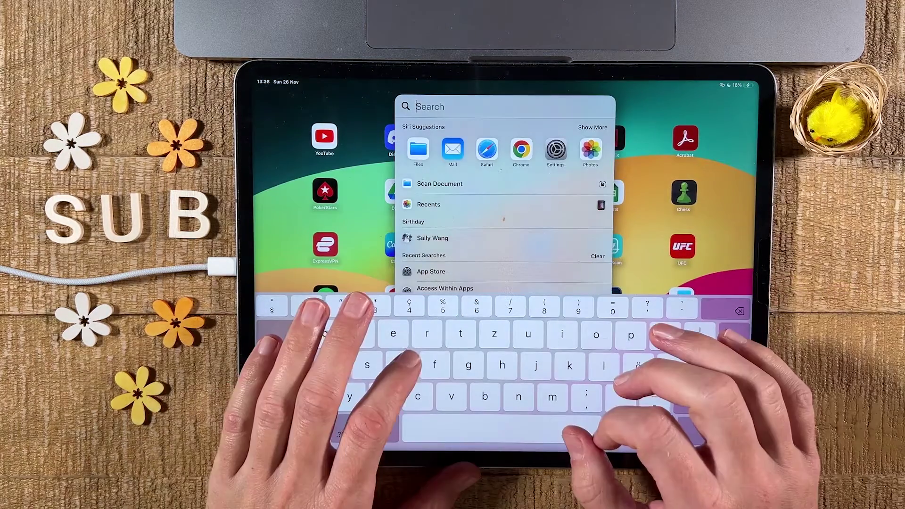
text(f)
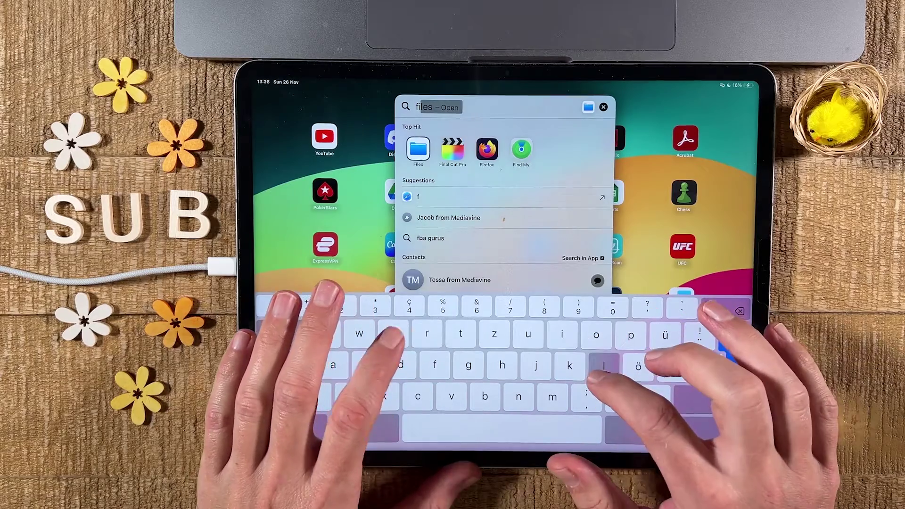
text(iles)
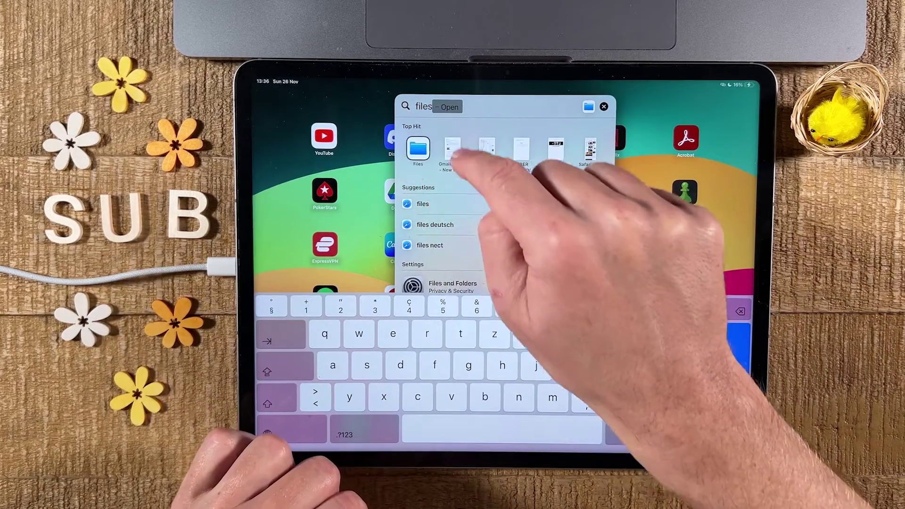
click(453, 150)
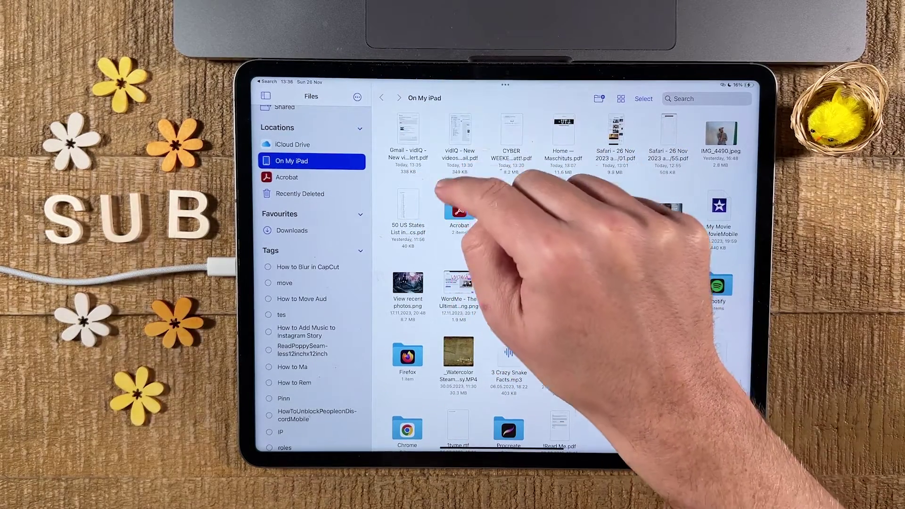
click(408, 131)
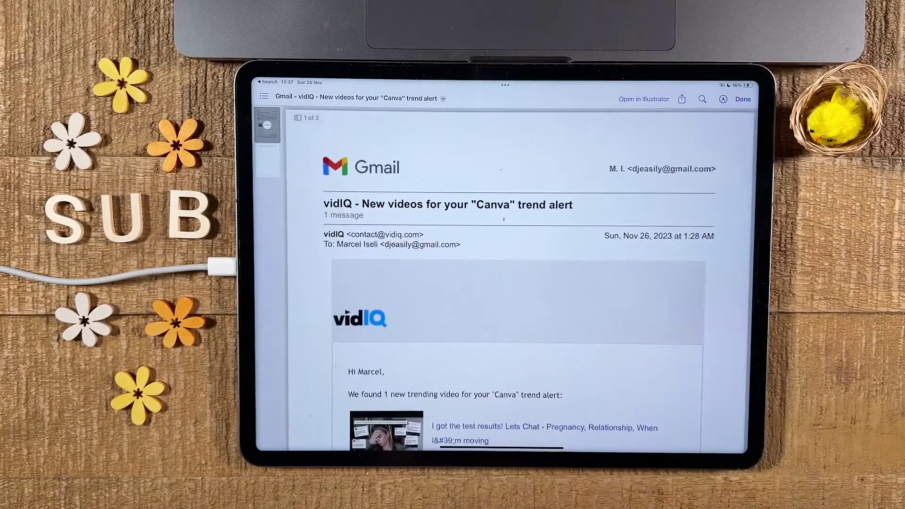
scroll(579, 311, down, 10)
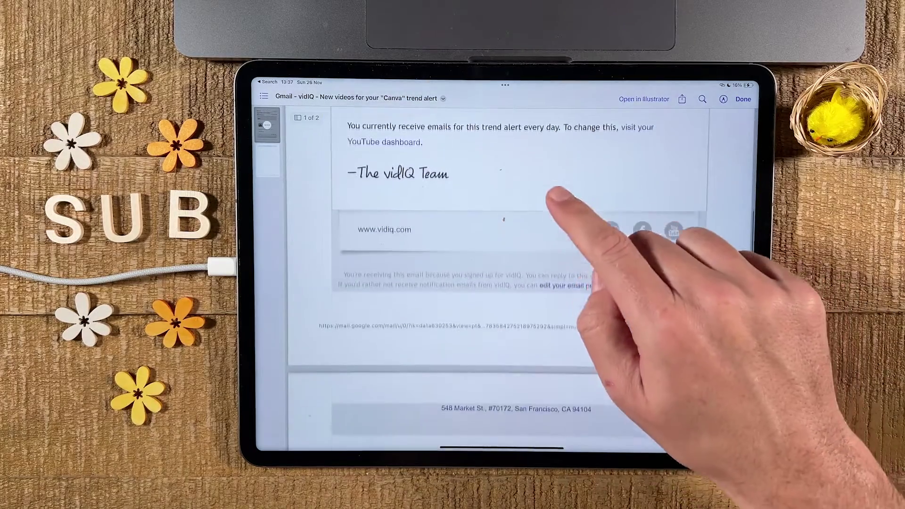
scroll(555, 194, up, 10)
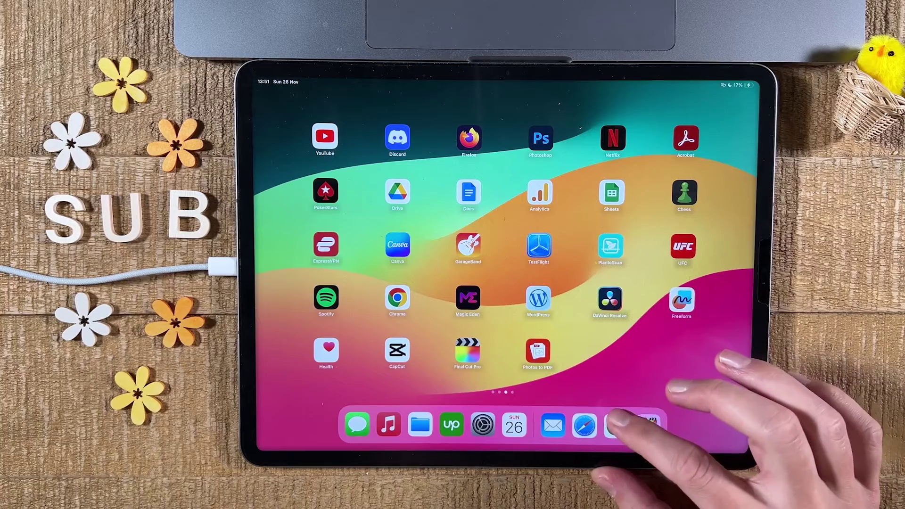
- Open Gmail in Chrome, tap the 10Web email and request the desktop site
click(584, 425)
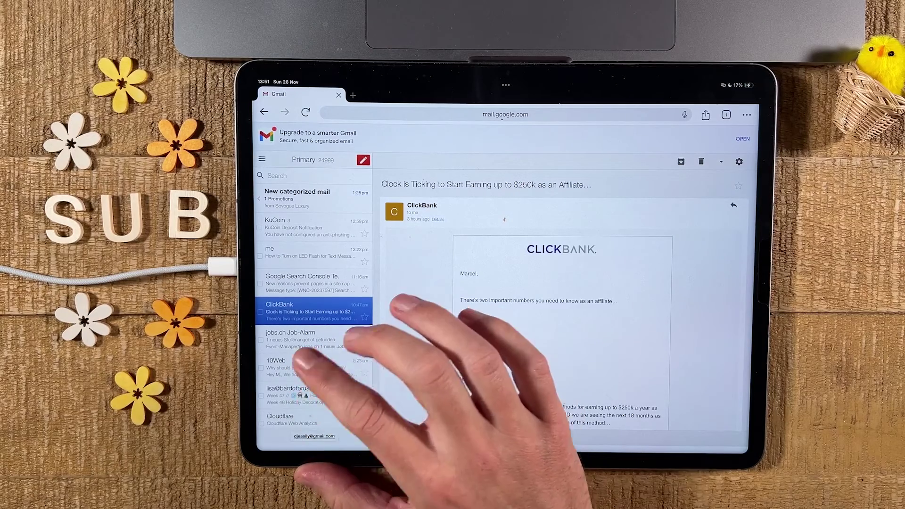
click(312, 366)
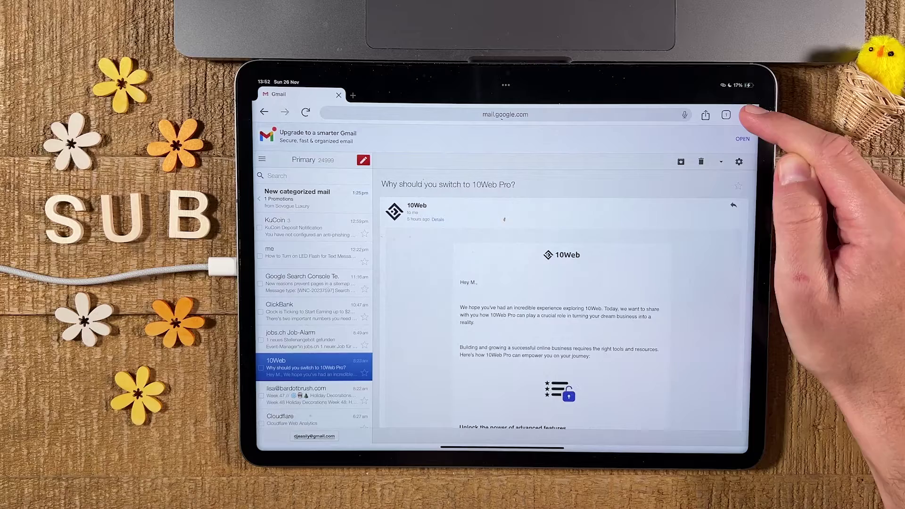
click(746, 115)
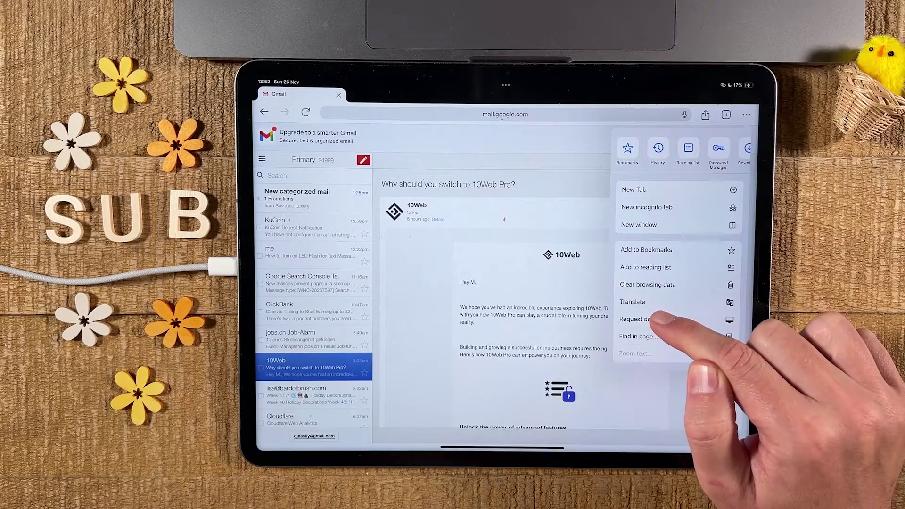
click(651, 319)
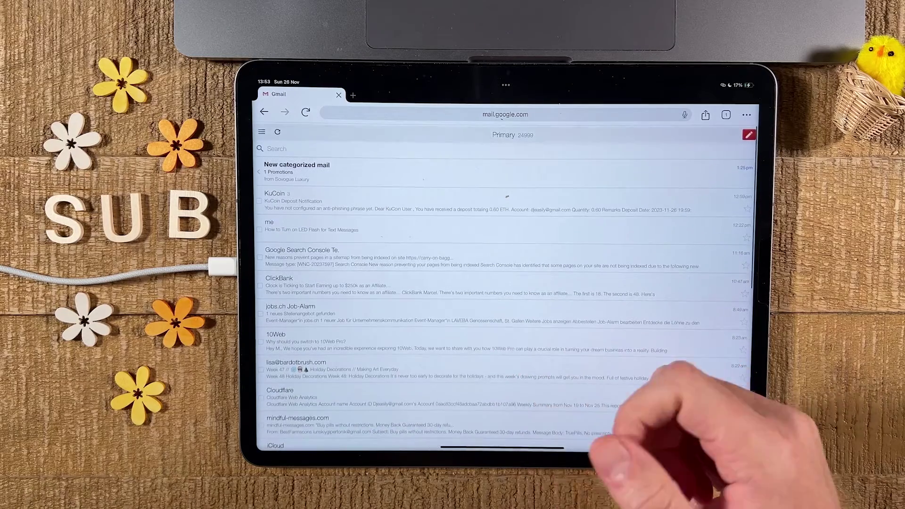
scroll(505, 318, down, 5)
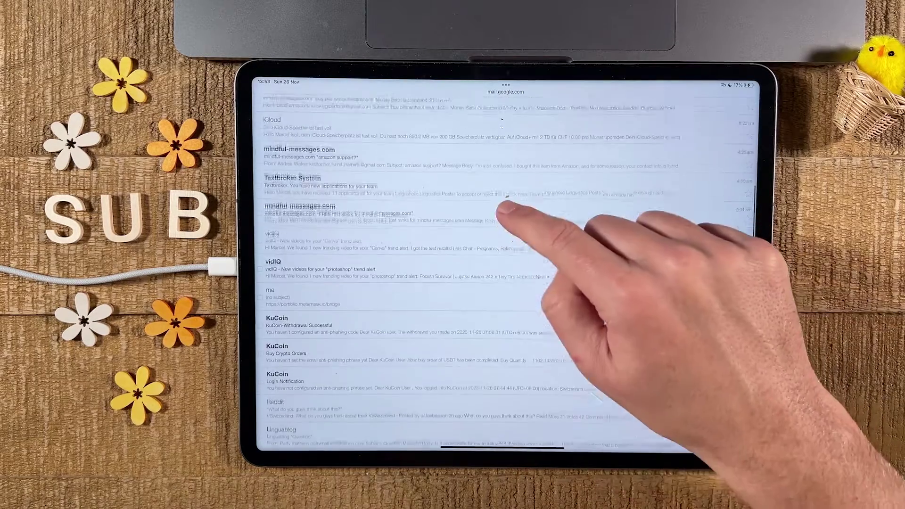
scroll(505, 212, up, 5)
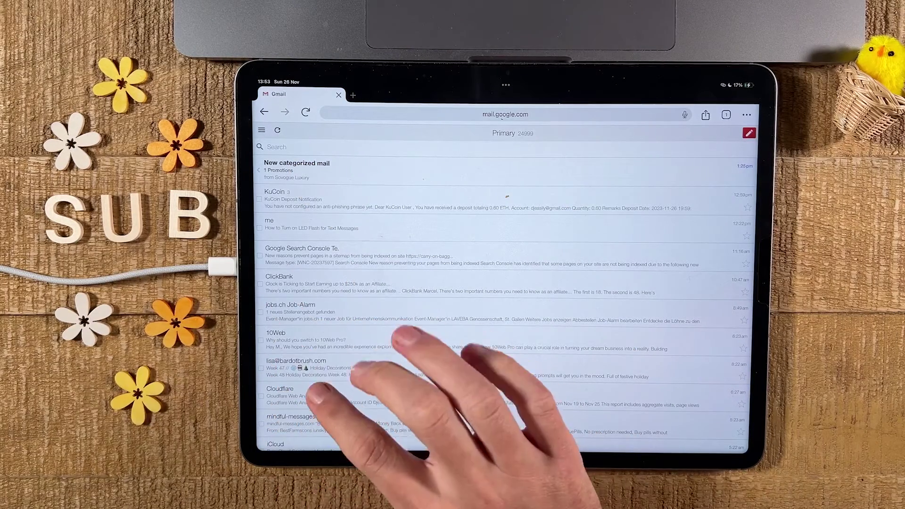
- Open the 'Why should you switch to 10Web Pro?' email from the inbox
click(396, 340)
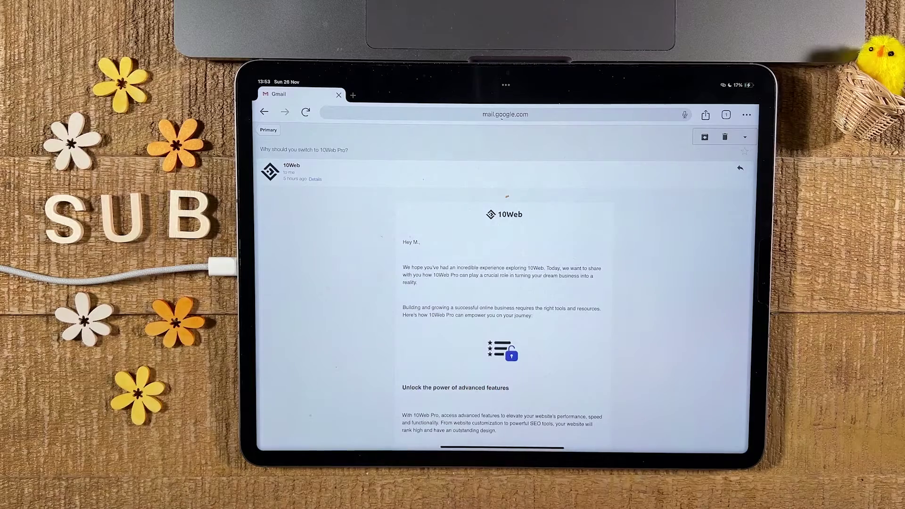
scroll(565, 318, down, 5)
scroll(566, 318, up, 5)
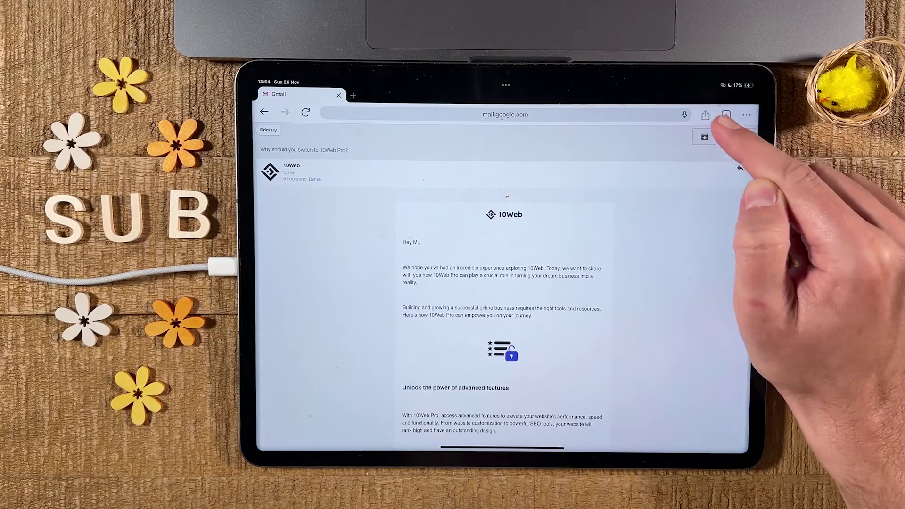
- Choose Print from the share options for the 10Web Pro email
click(705, 115)
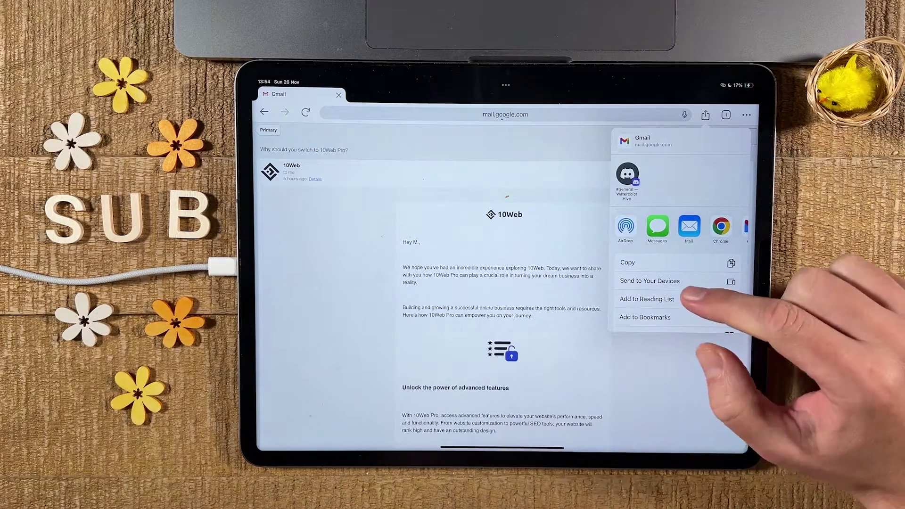
scroll(679, 283, down, 5)
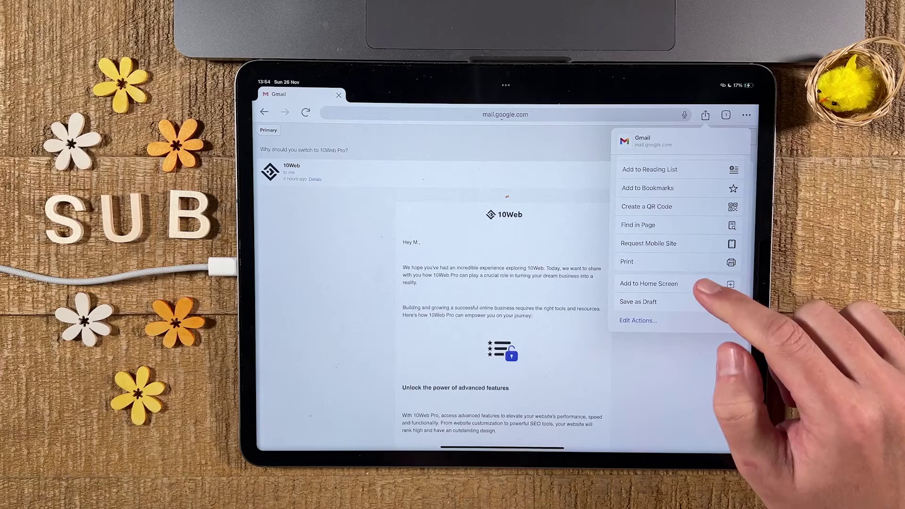
click(658, 261)
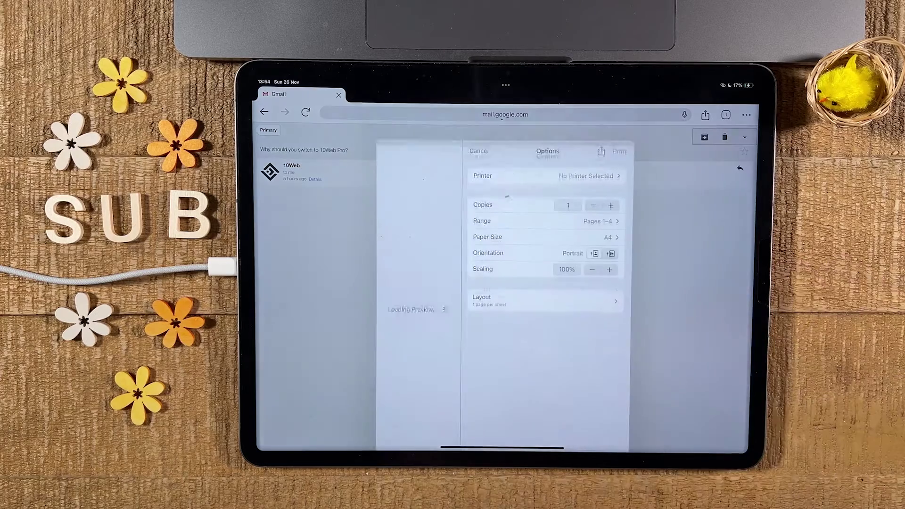
scroll(417, 304, down, 3)
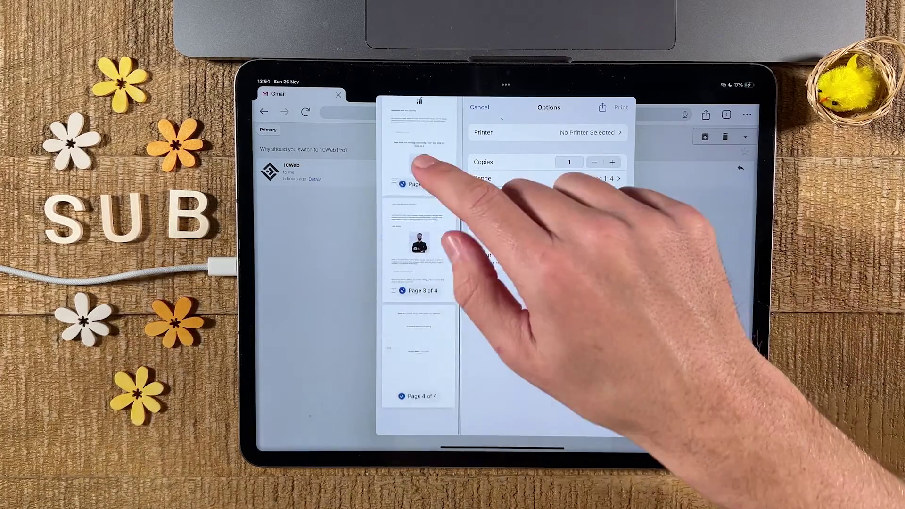
scroll(417, 212, up, 3)
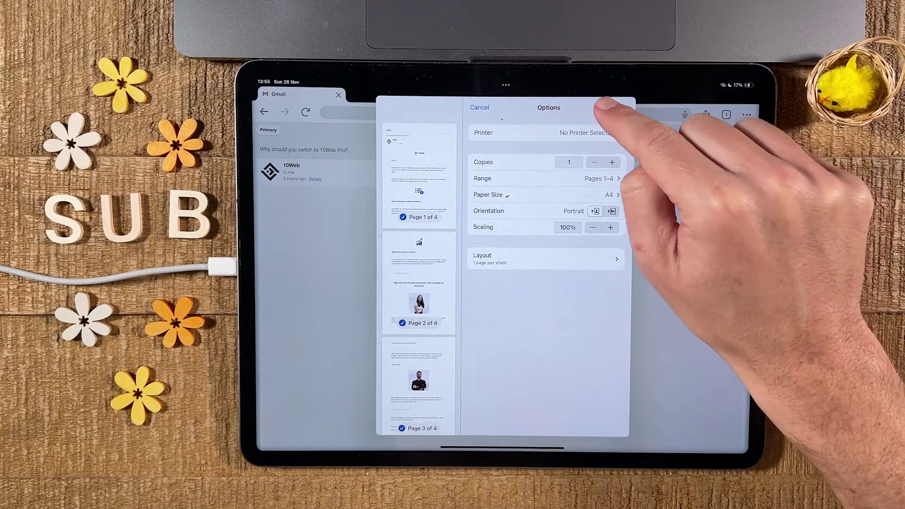
- Save the 10Web email's print preview as a PDF named Gmail in On My iPad
click(602, 107)
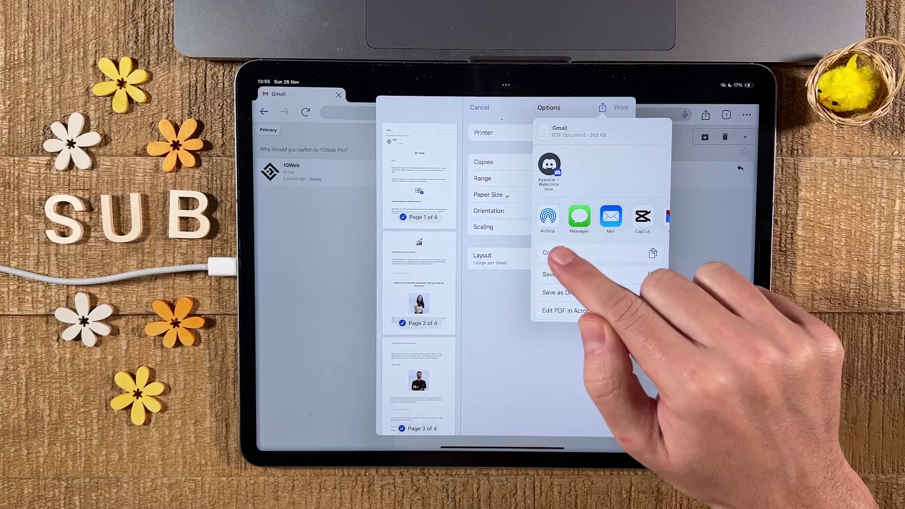
click(565, 274)
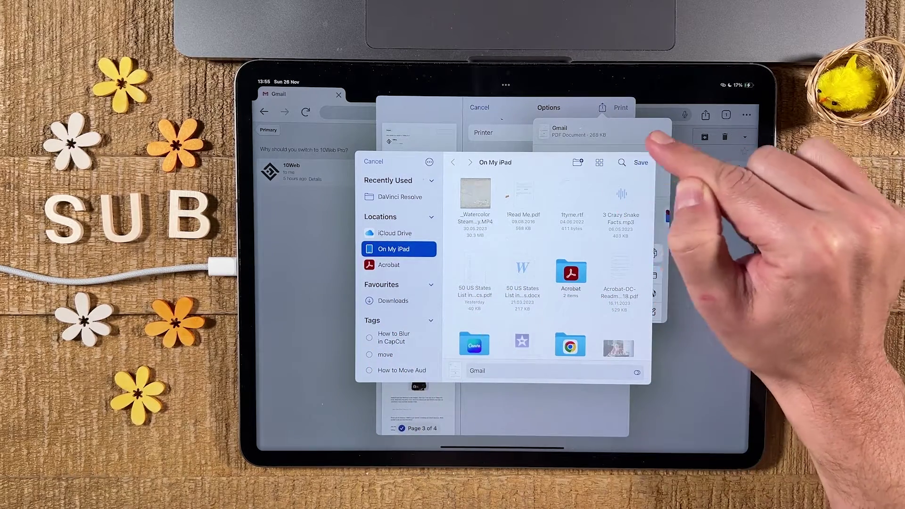
click(639, 161)
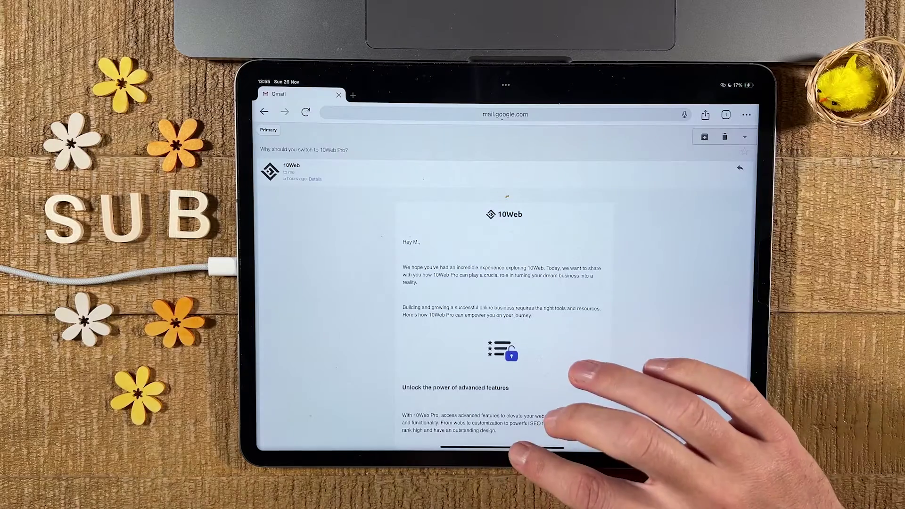
- Go home and open the Gmail PDF of the 10Web email from On My iPad in Files
drag(502, 446, 601, 177)
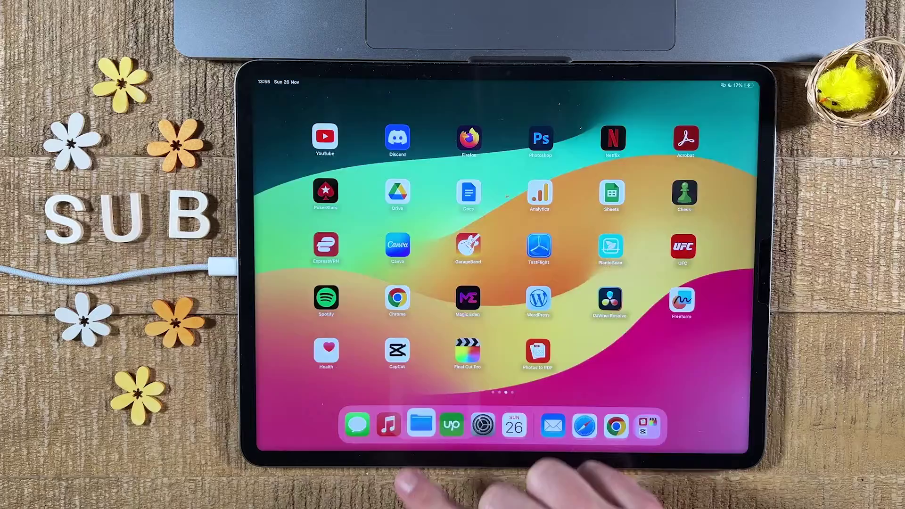
click(421, 424)
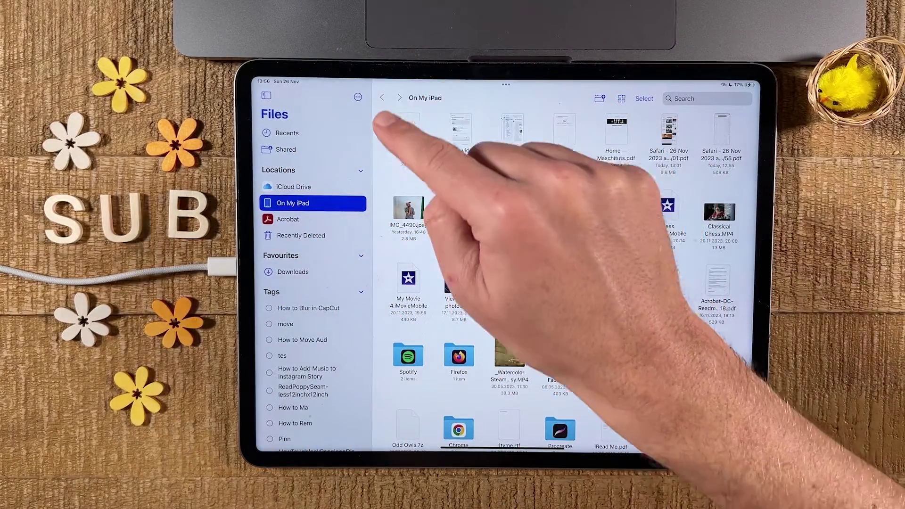
click(406, 134)
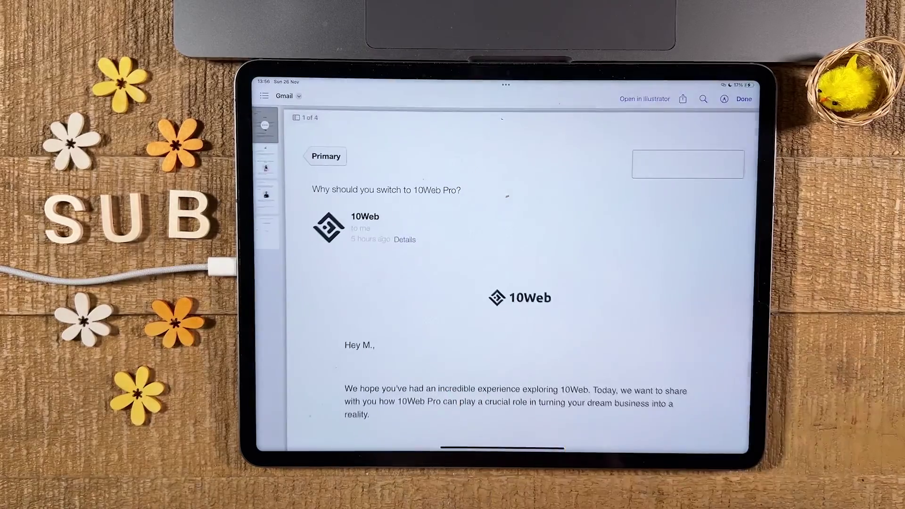
scroll(519, 283, down, 10)
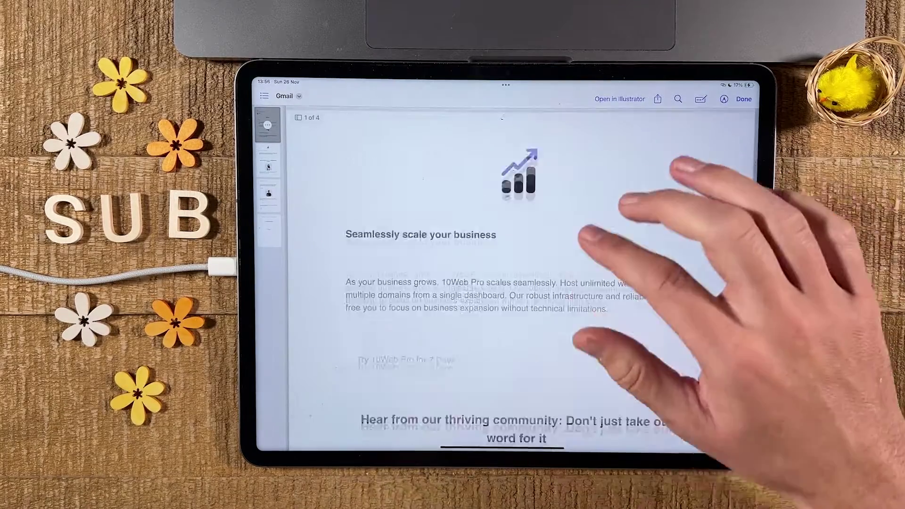
scroll(601, 318, down, 15)
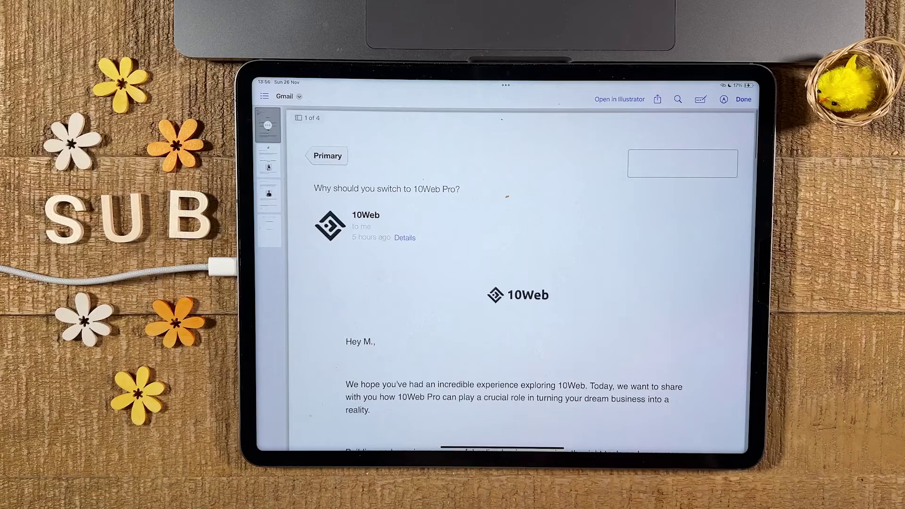
scroll(519, 282, down, 15)
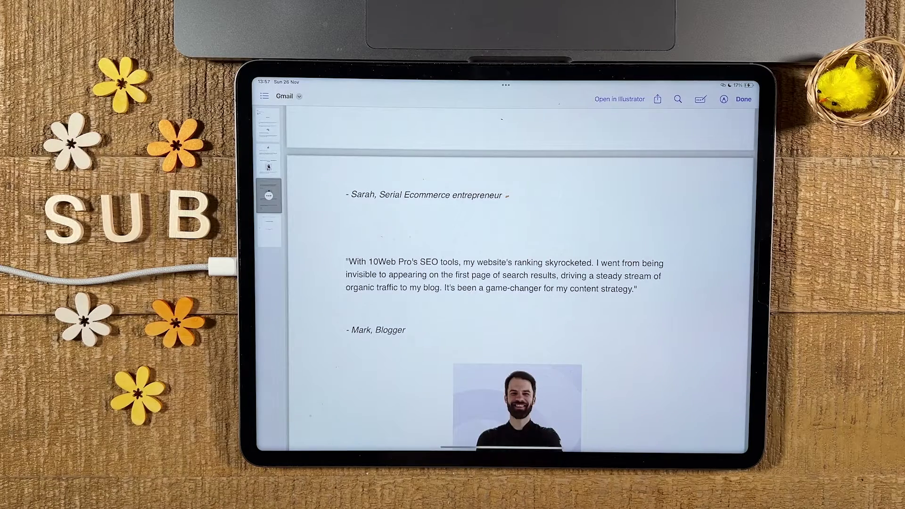